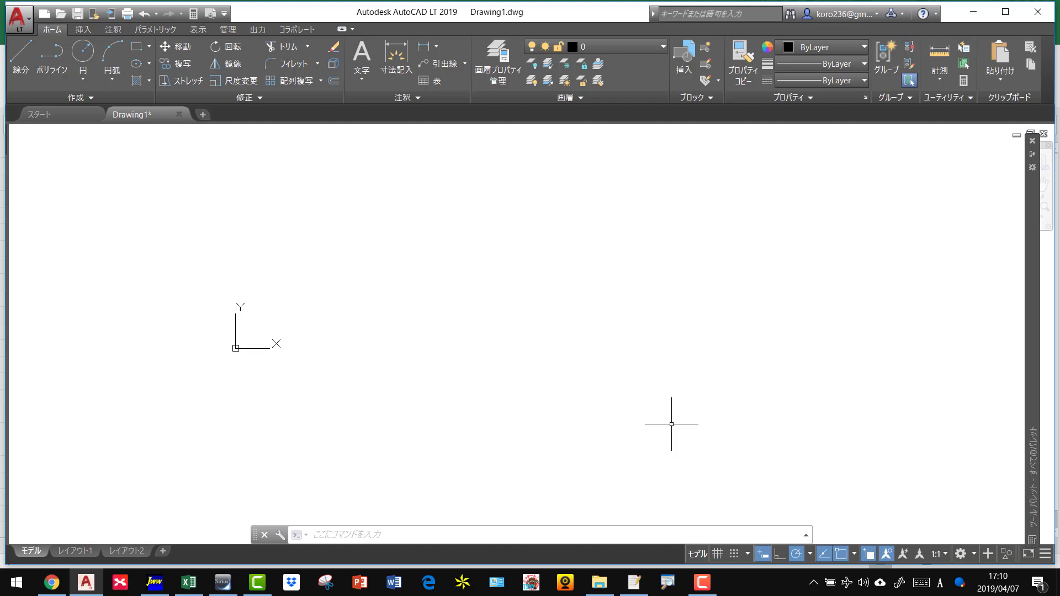
pyautogui.click(262, 410)
pyautogui.click(356, 540)
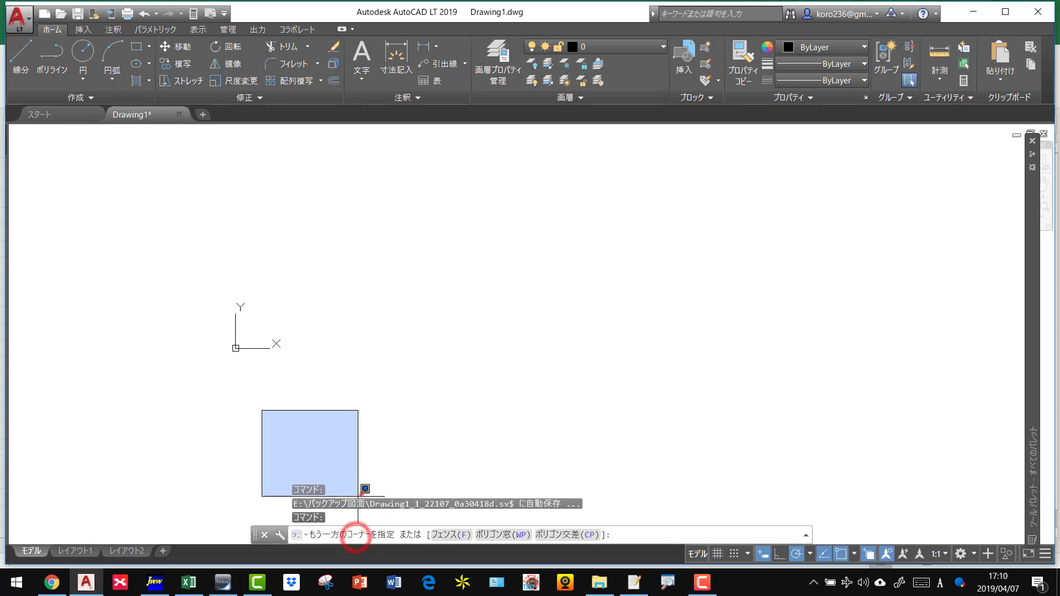
pyautogui.click(355, 492)
pyautogui.click(351, 534)
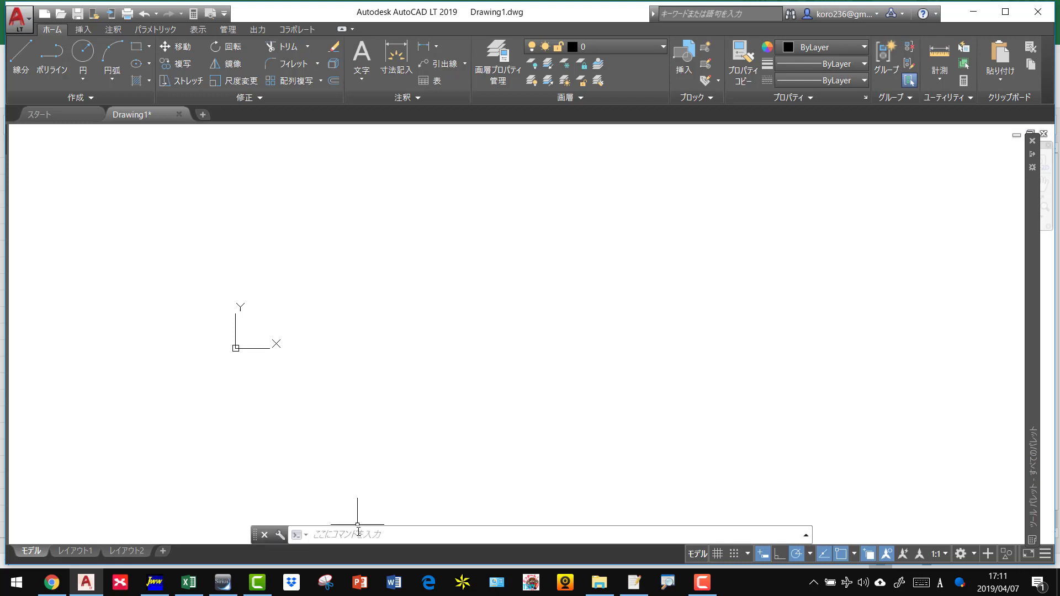
pyautogui.click(357, 530)
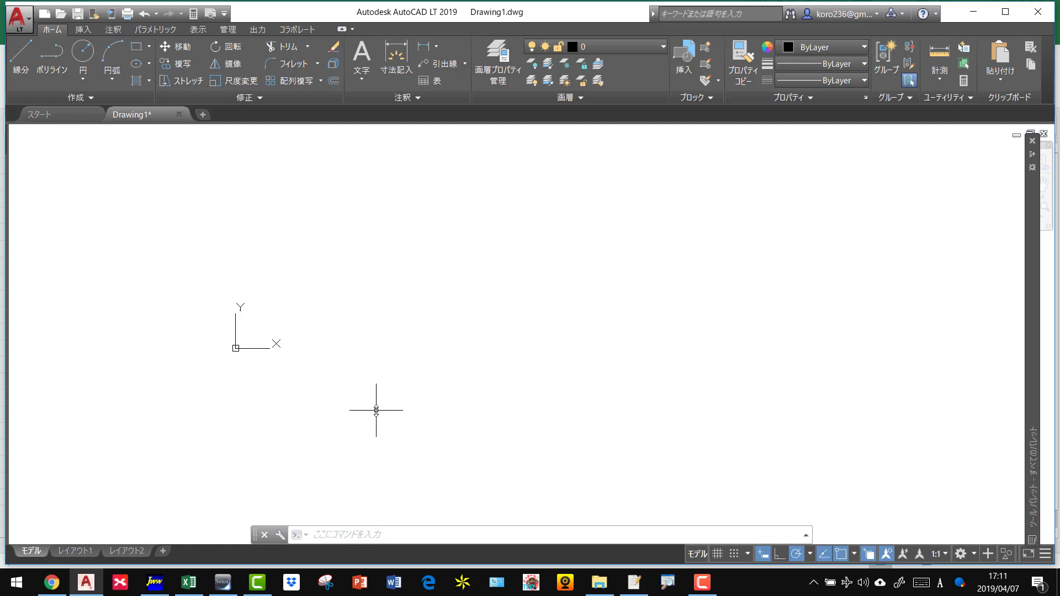
# Draw a circle with a radius of about 109 to the right of the origin, and delete it
pyautogui.write('c')
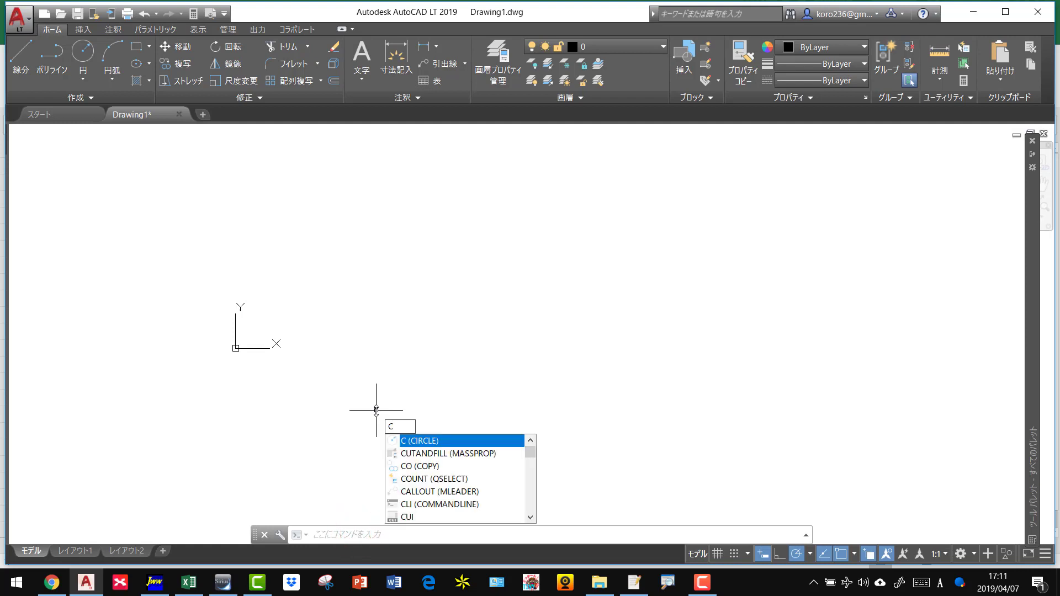
pyautogui.click(444, 441)
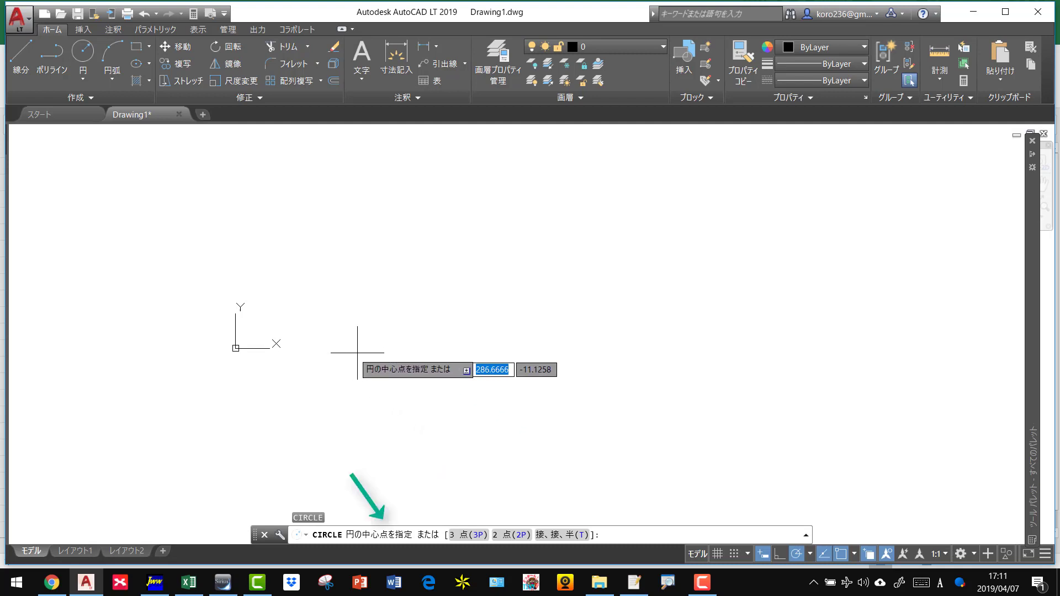
pyautogui.click(392, 362)
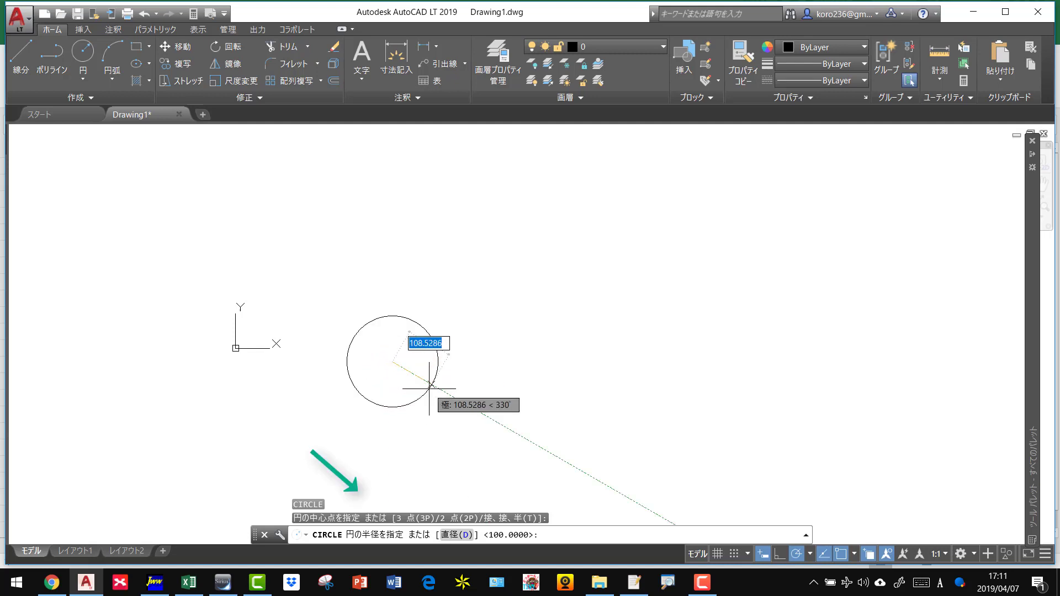
pyautogui.click(429, 389)
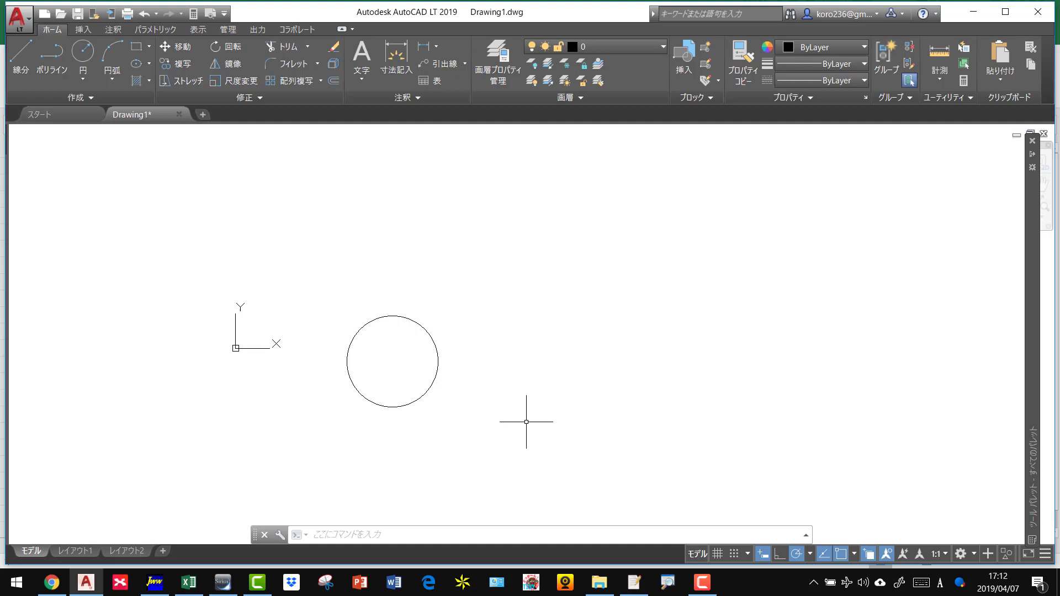
pyautogui.click(432, 386)
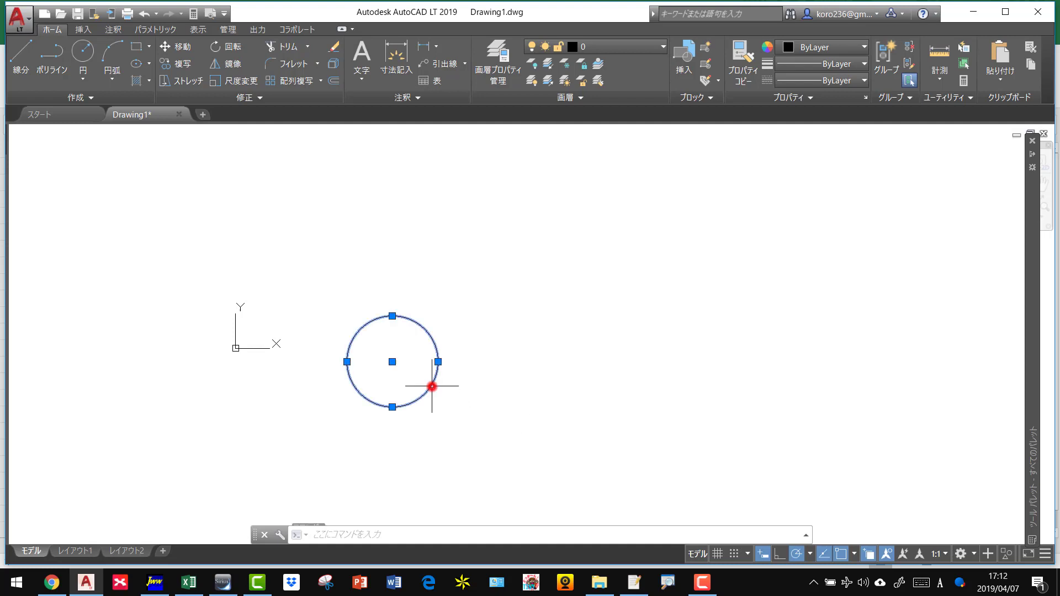
pyautogui.press('Delete')
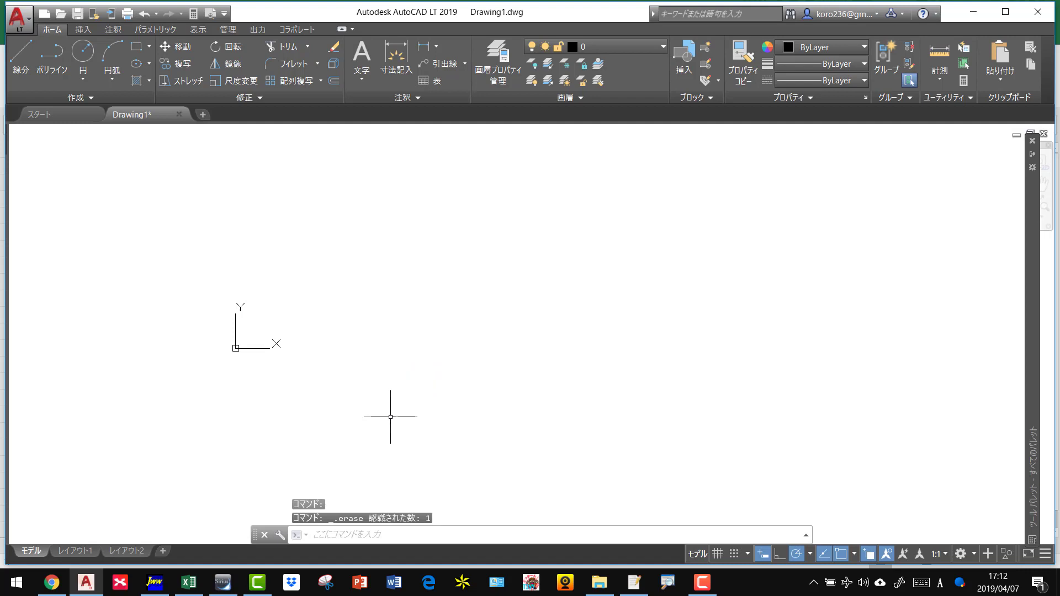
# Switch to Excel and enter CIRCLE, 0,0 and 100 in cells A1 to A3
pyautogui.click(188, 582)
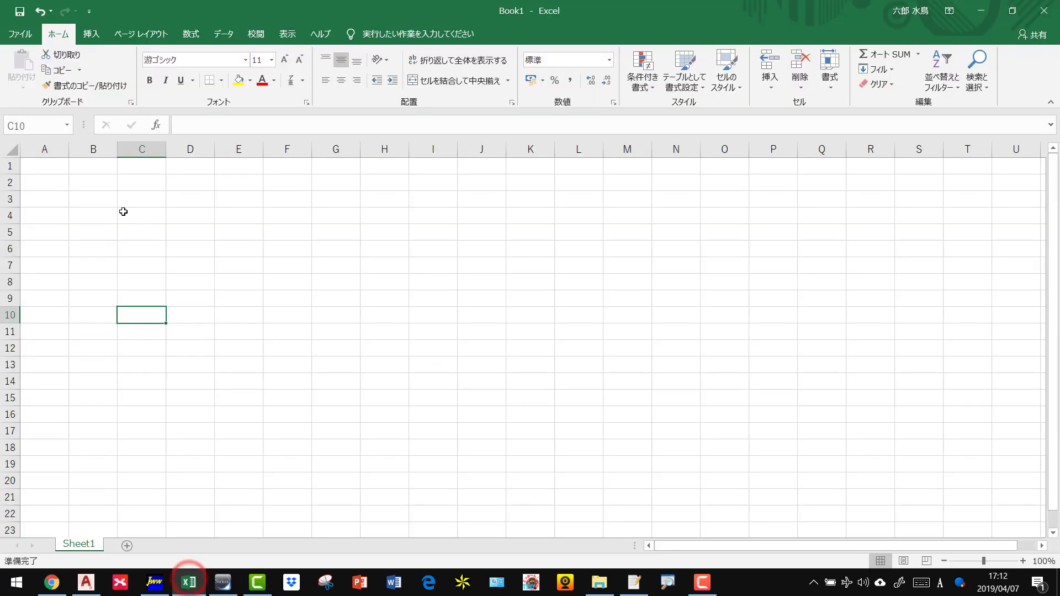
pyautogui.click(35, 162)
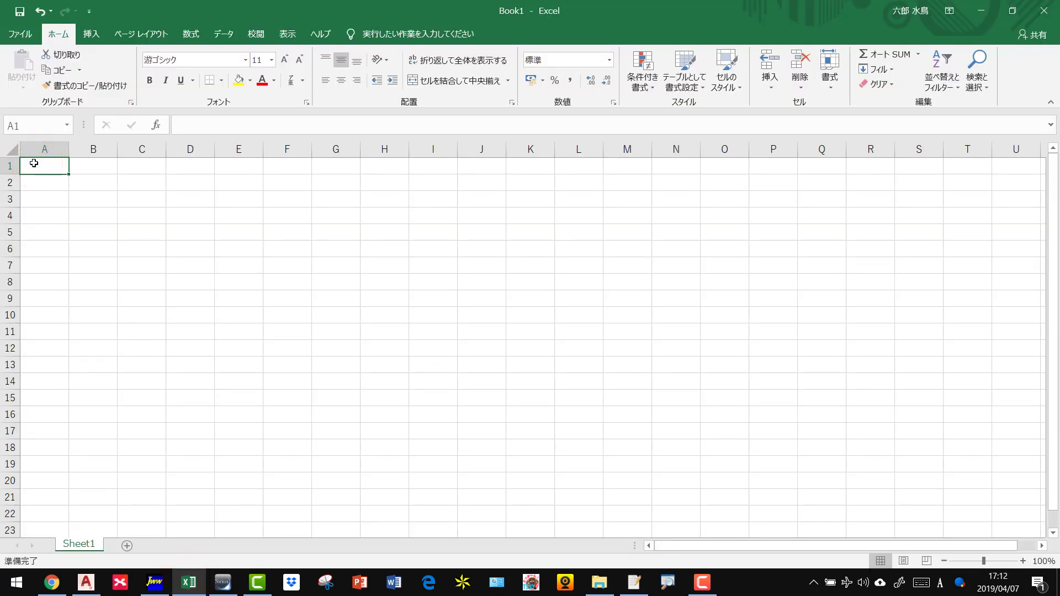
pyautogui.write('CIRCLE')
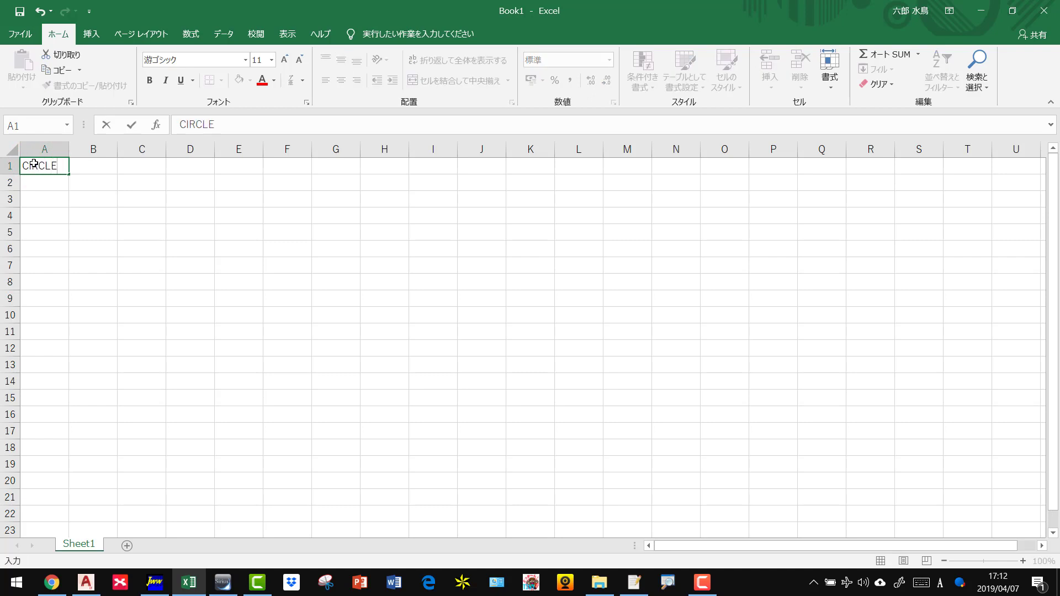
pyautogui.press('Return')
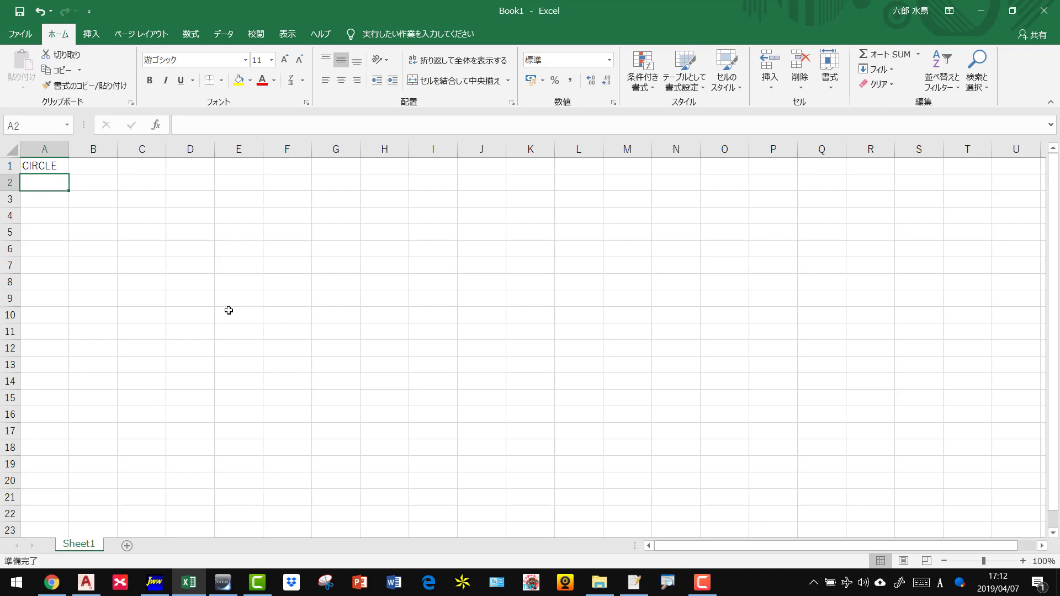
pyautogui.write('0,')
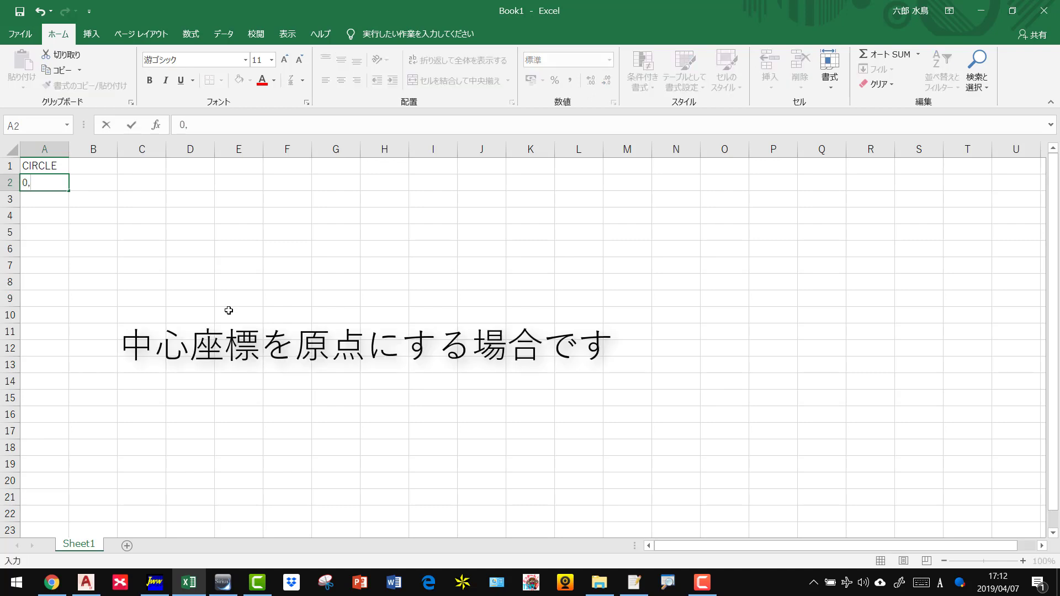
pyautogui.write('0')
pyautogui.press('Return')
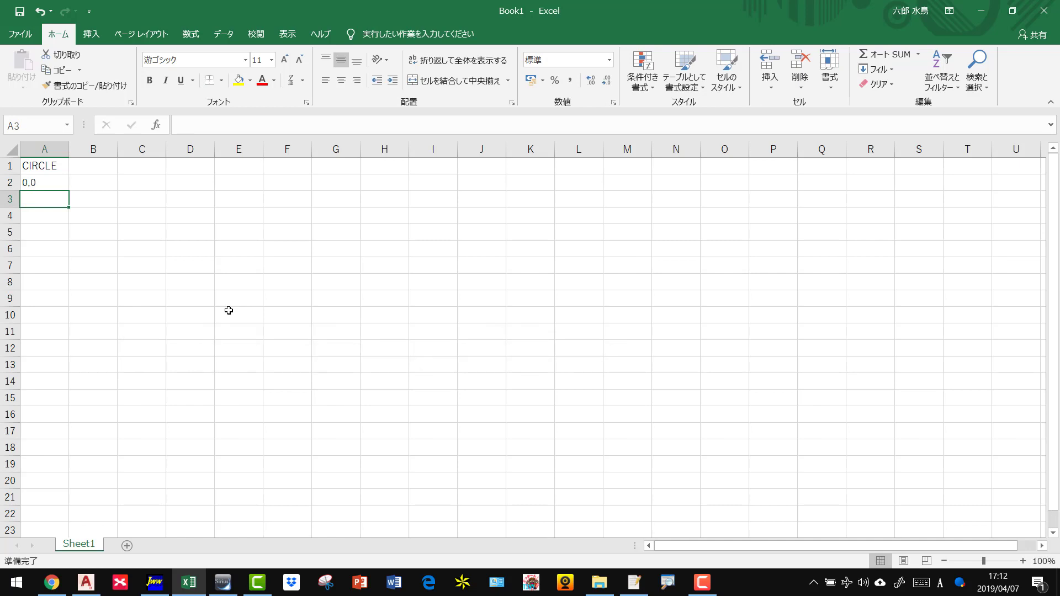
pyautogui.write('100')
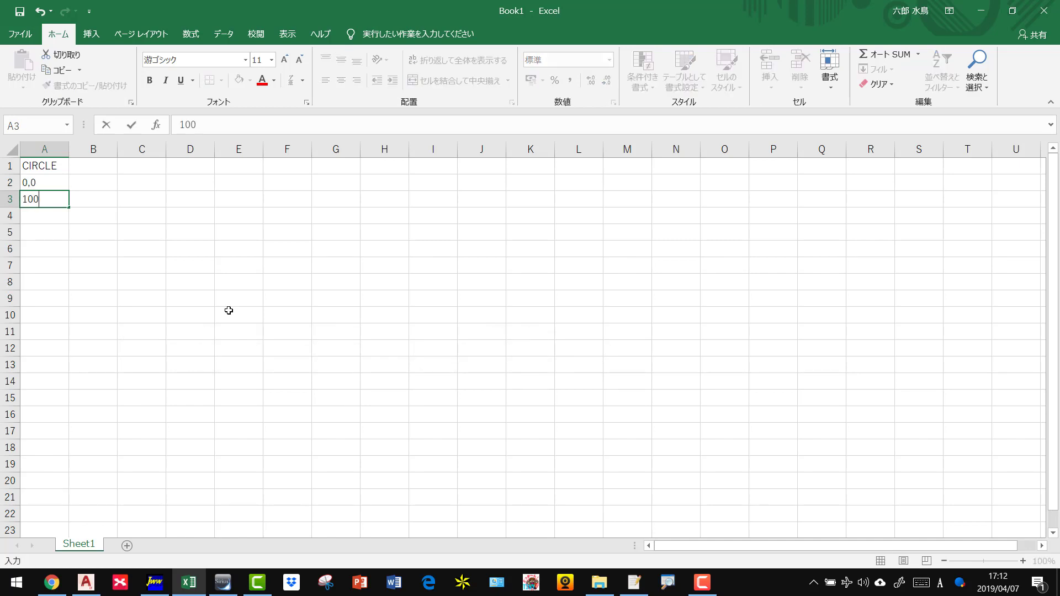
pyautogui.press('Return')
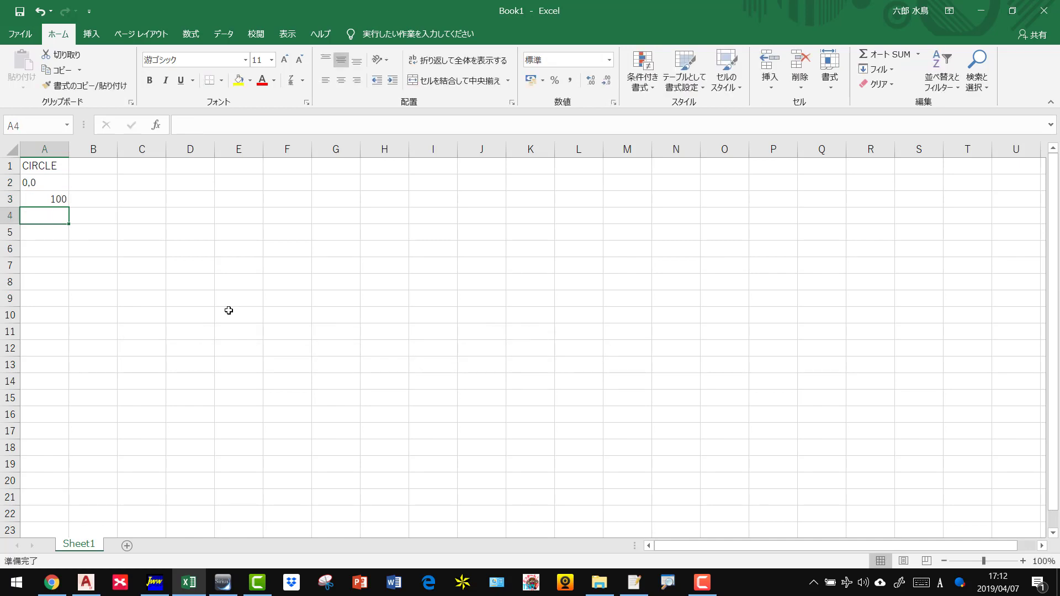
# Copy cells A1:A3 and paste them at the AutoCAD command line to draw a circle of radius 100 centred at 0,0
pyautogui.moveTo(41, 167); pyautogui.dragTo(43, 193)
pyautogui.rightClick(44, 194)
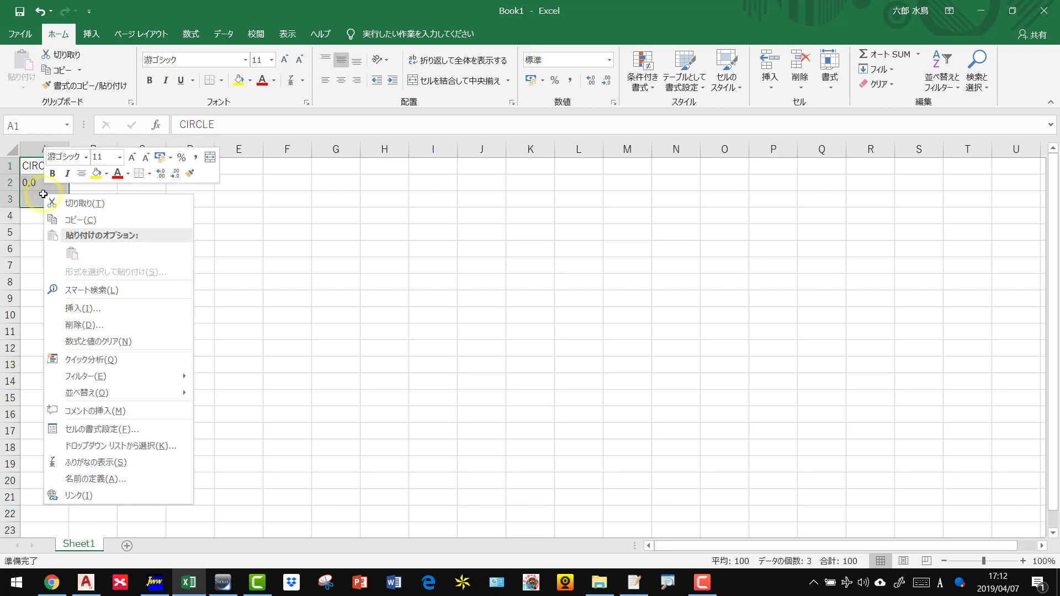
pyautogui.click(67, 220)
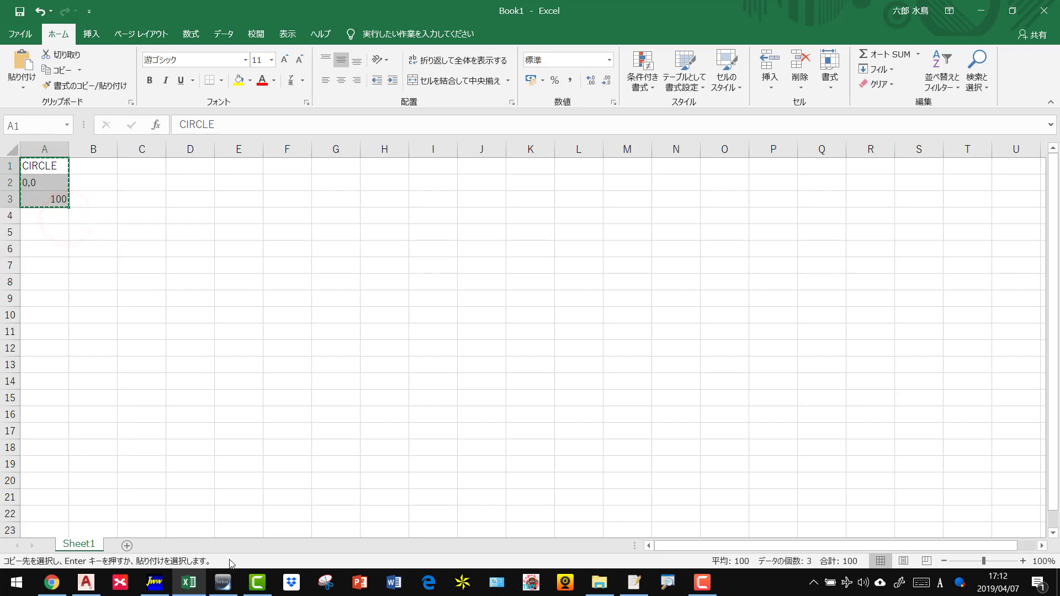
pyautogui.click(86, 582)
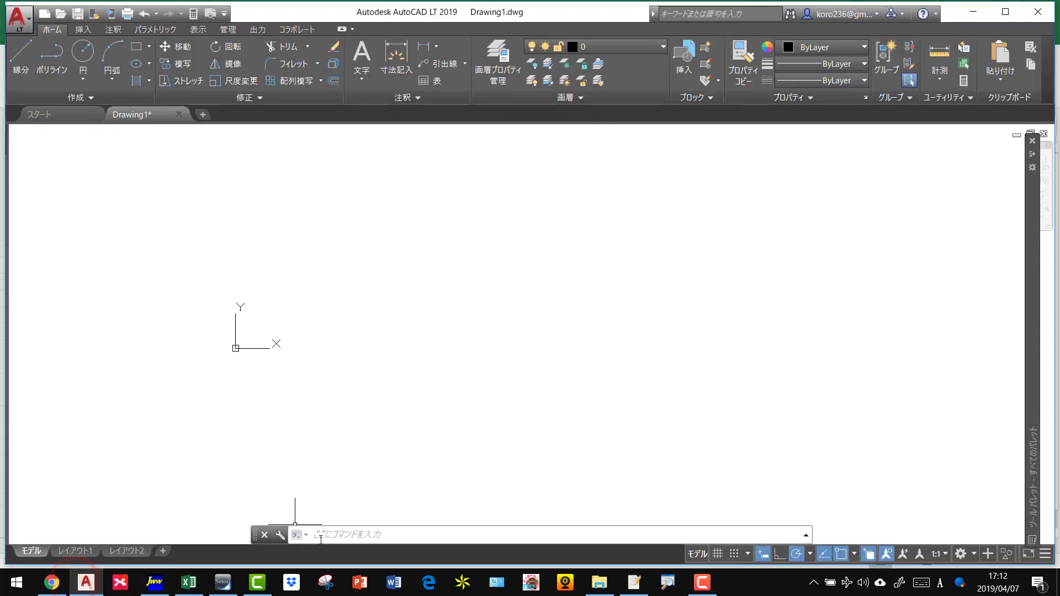
pyautogui.click(333, 534)
pyautogui.click(380, 535)
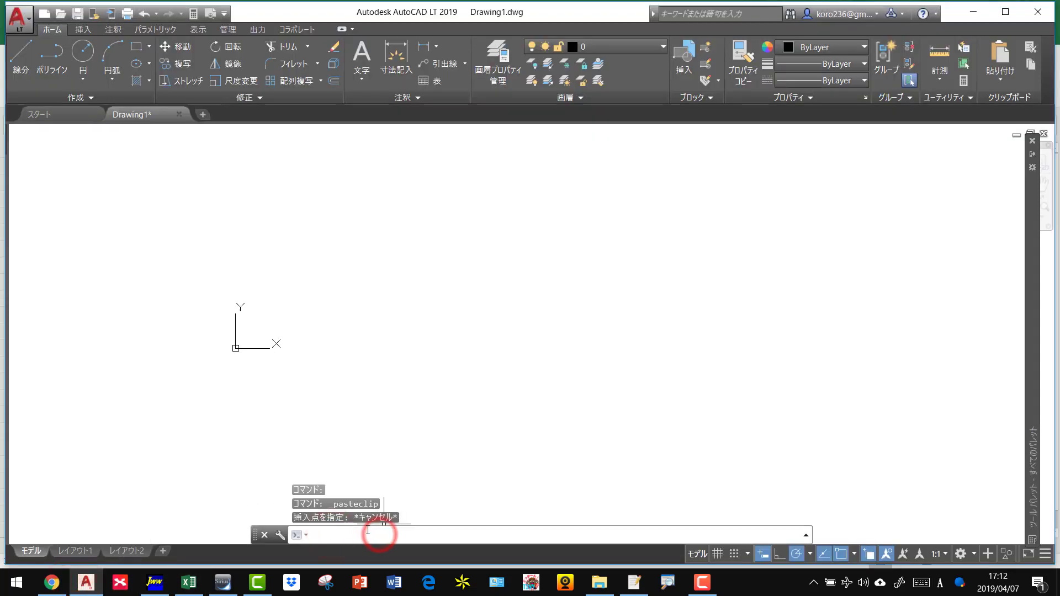
pyautogui.hotkey('ctrl', 'v')
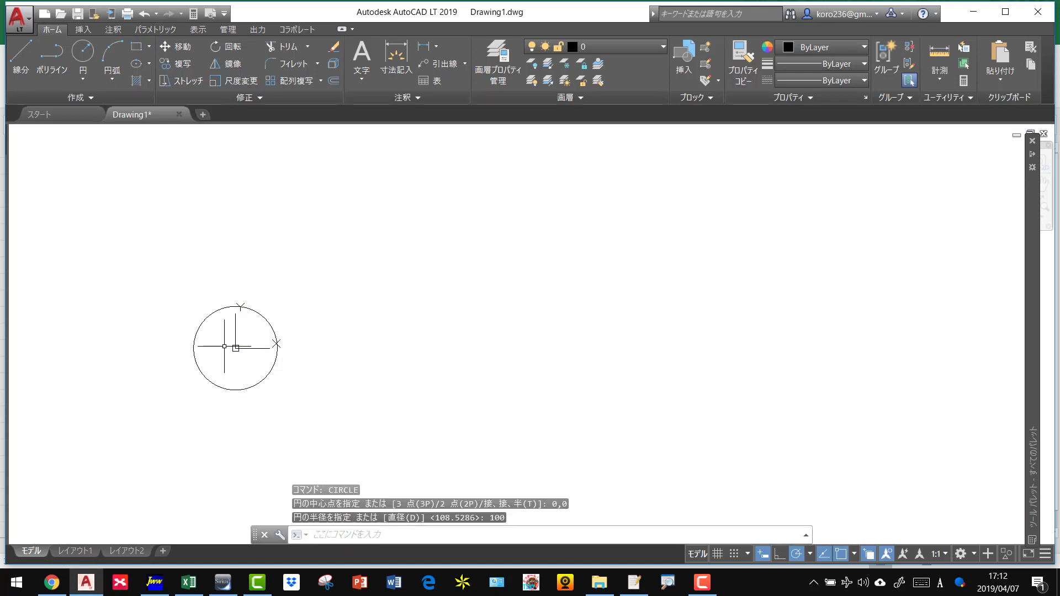
# Check the pasted circle's centre coordinates and radius in its properties, and close the properties
pyautogui.scroll(2, 168, 302)
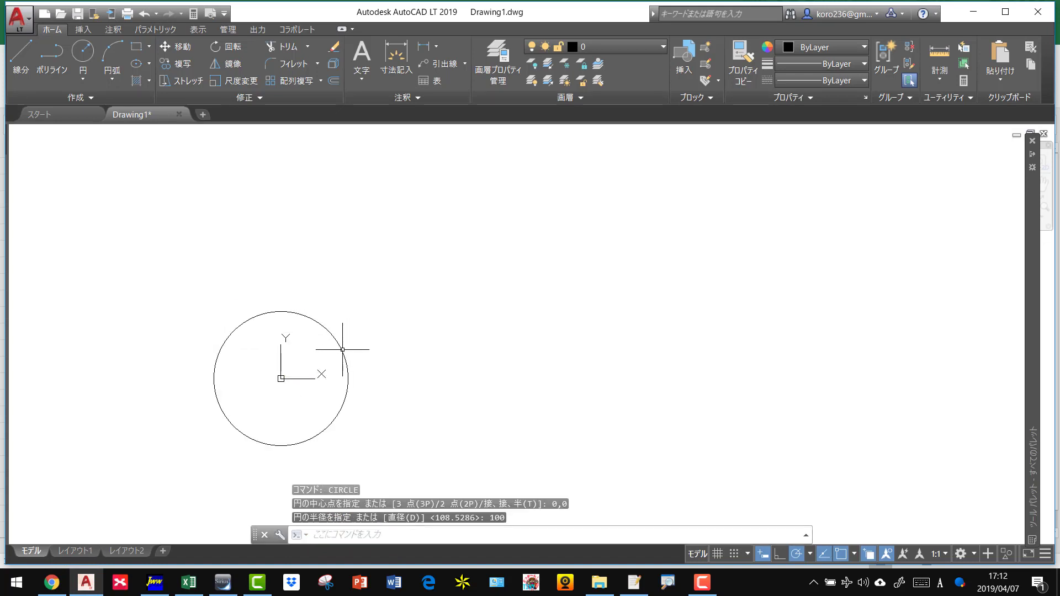
pyautogui.click(340, 351)
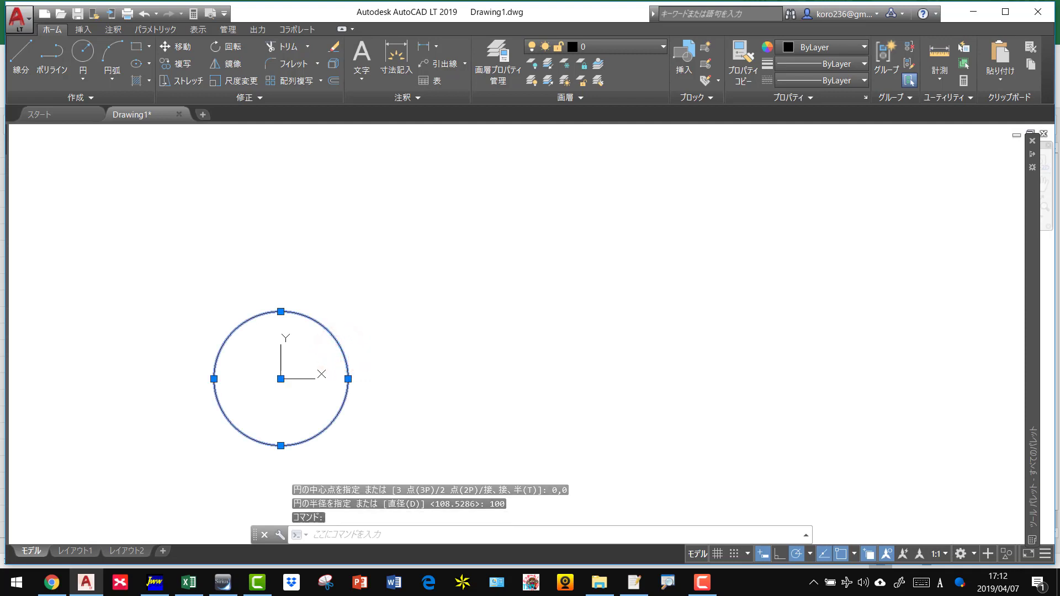
pyautogui.hotkey('ctrl', '1')
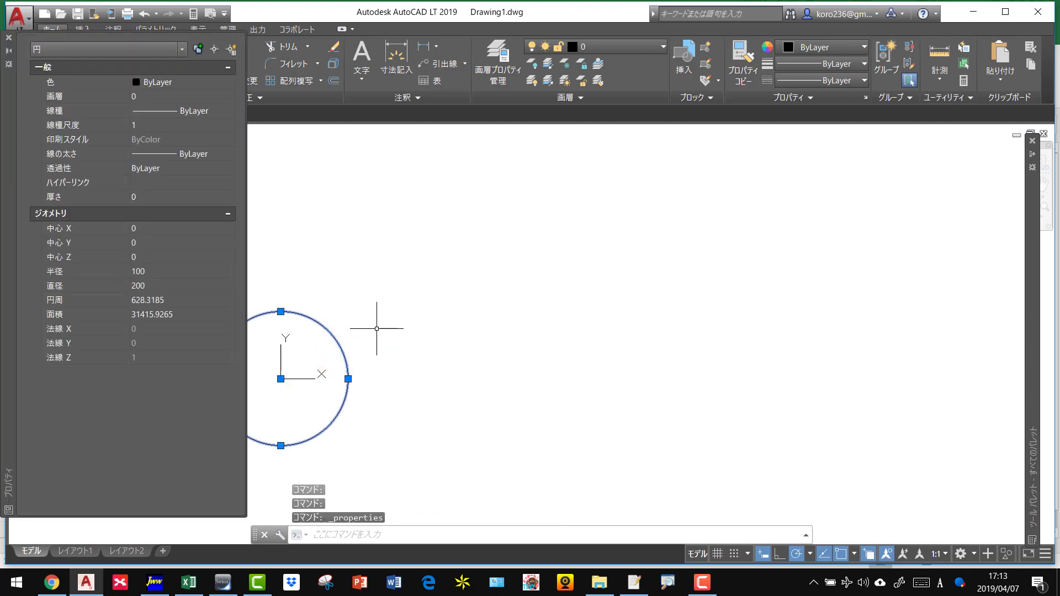
pyautogui.scroll(-3, 398, 329)
pyautogui.scroll(2, 356, 307)
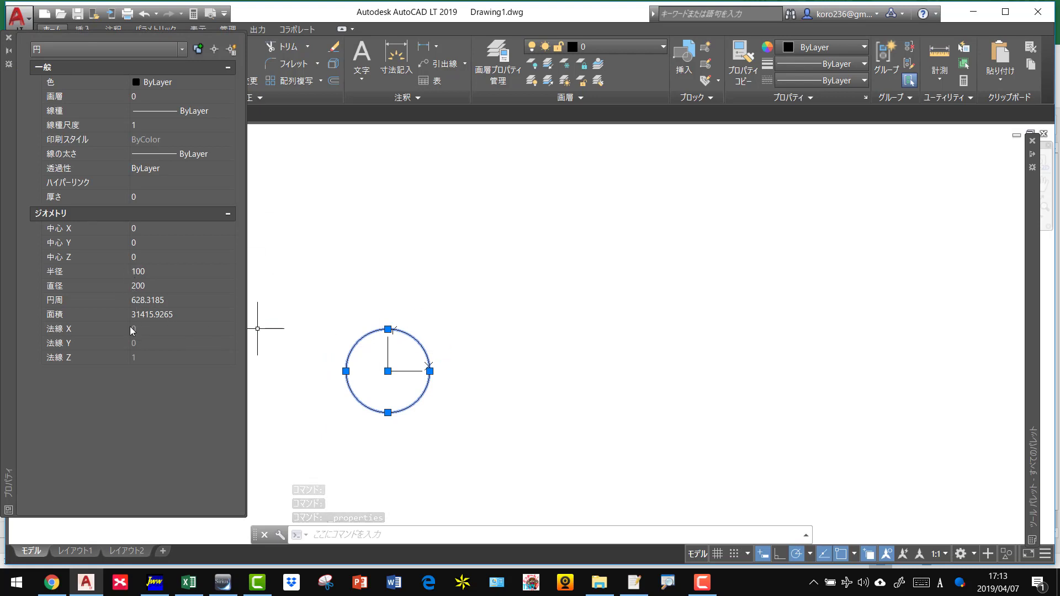
pyautogui.click(165, 272)
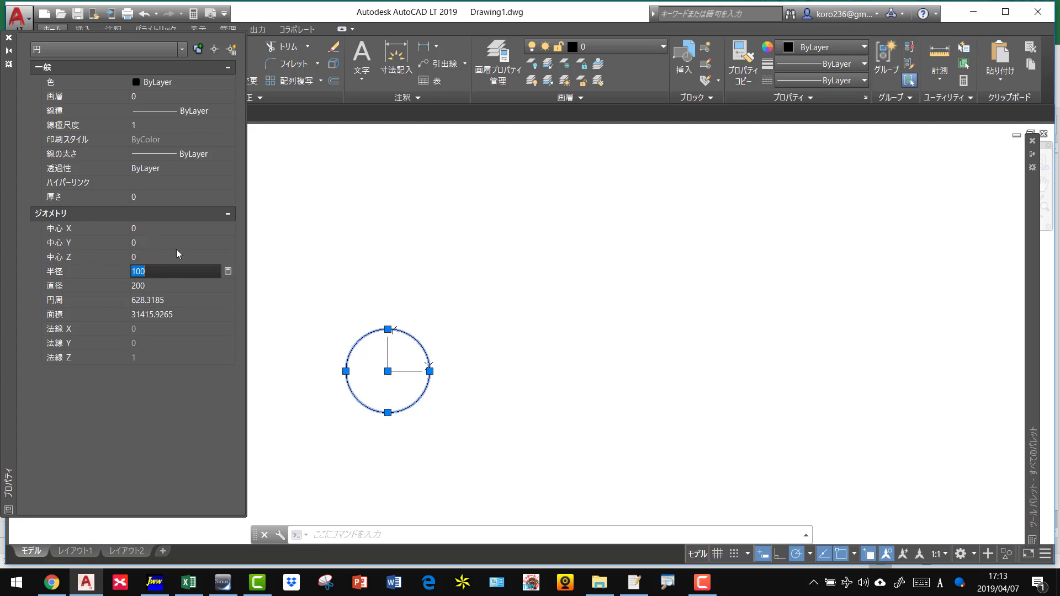
pyautogui.click(333, 283)
pyautogui.press('Escape')
pyautogui.hotkey('ctrl', '1')
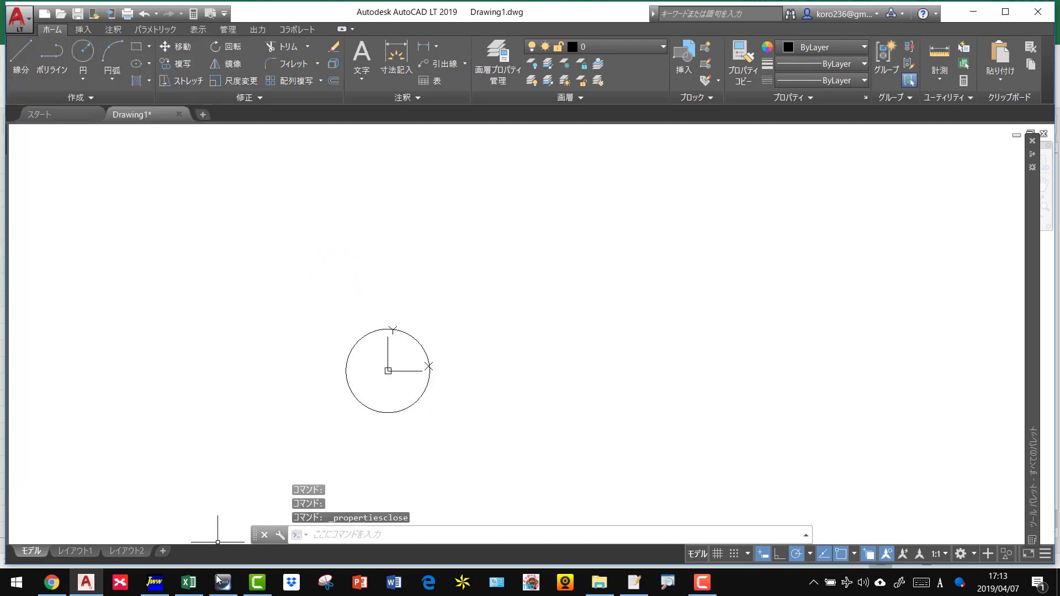
# Switch back to Excel, cancel the pending copy selection, and enter 0 in both B2 and C2
pyautogui.click(188, 582)
pyautogui.click(94, 183)
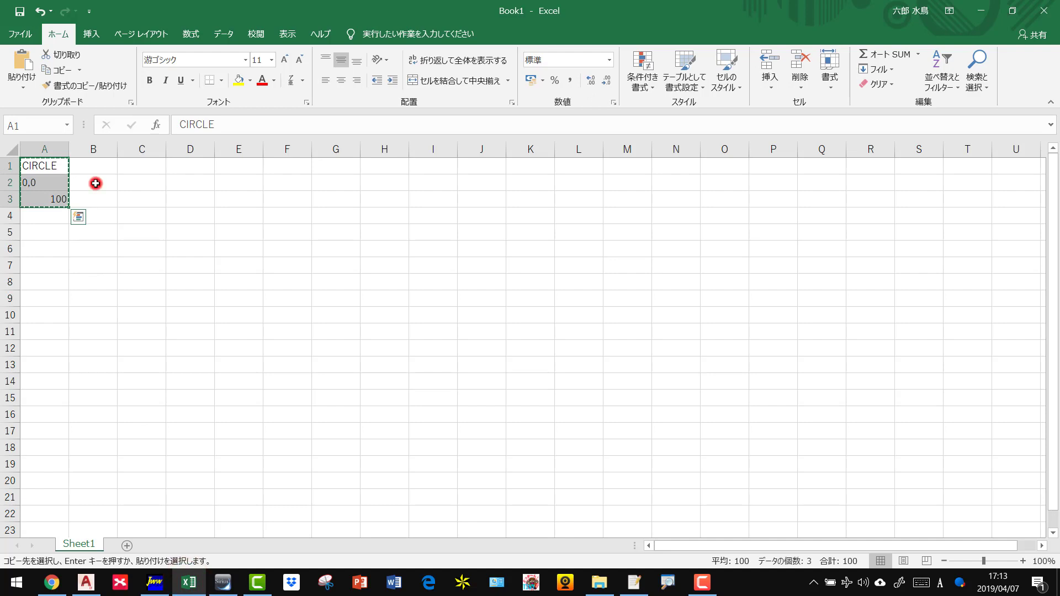
pyautogui.press('Escape')
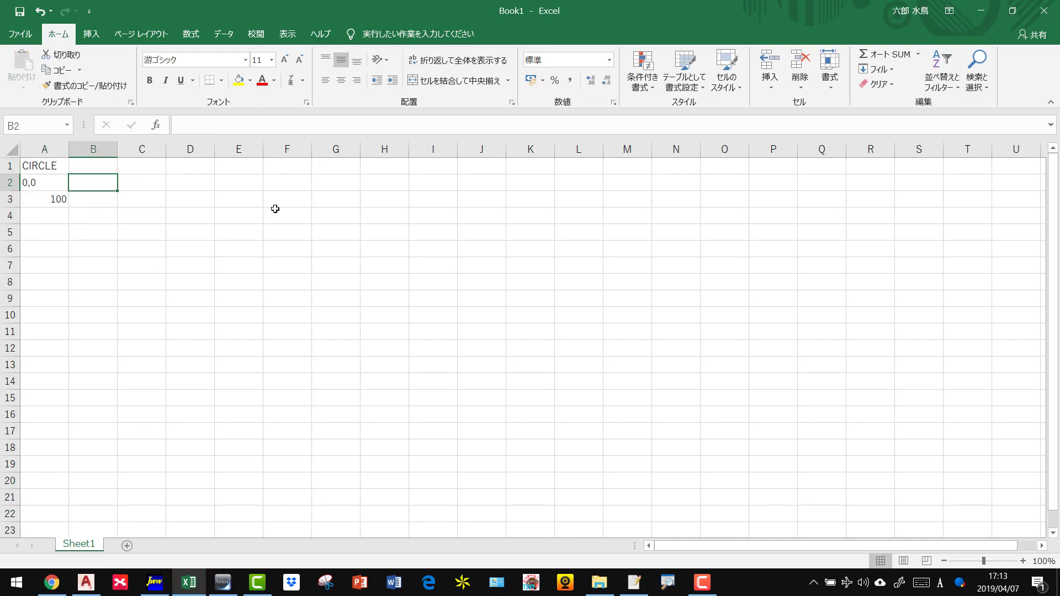
pyautogui.write('0')
pyautogui.press('Tab')
pyautogui.write('0')
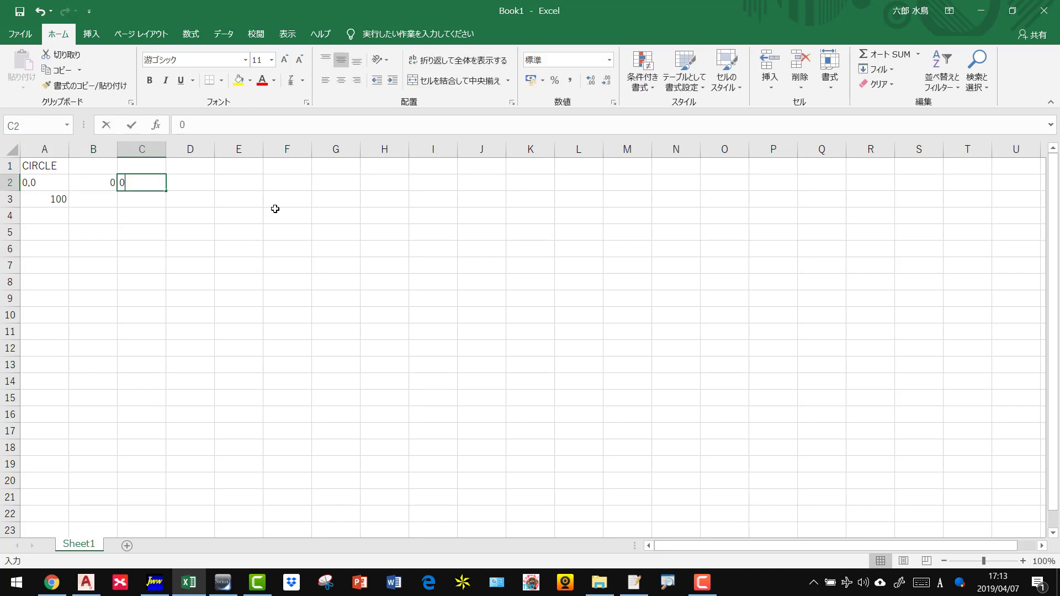
pyautogui.press('Tab')
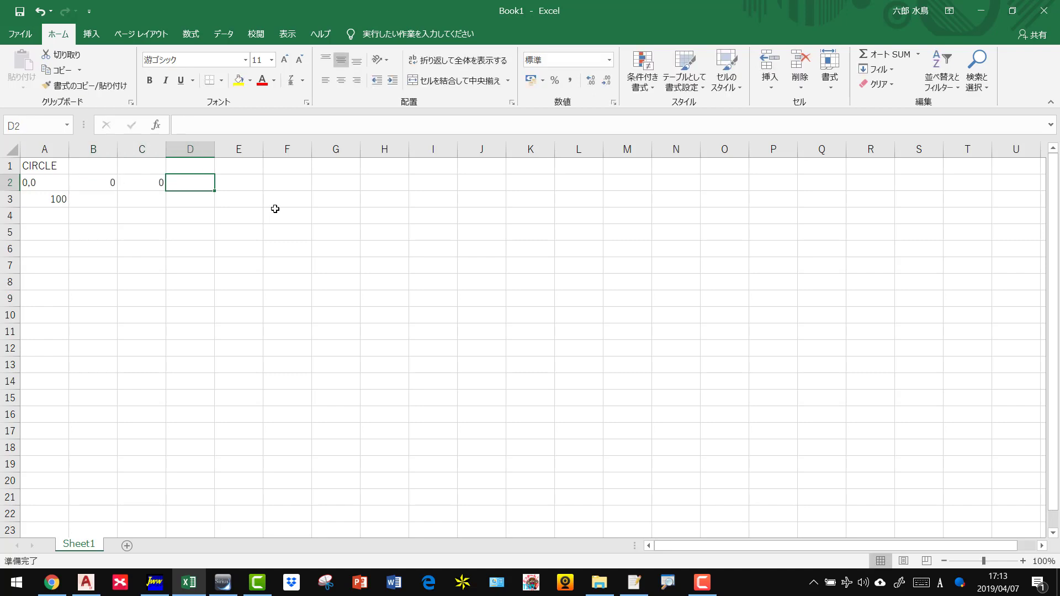
# Enter the formula =B2&","&C2 in cell D2 and reopen it for editing
pyautogui.write('=')
pyautogui.press('Left')
pyautogui.press('Left')
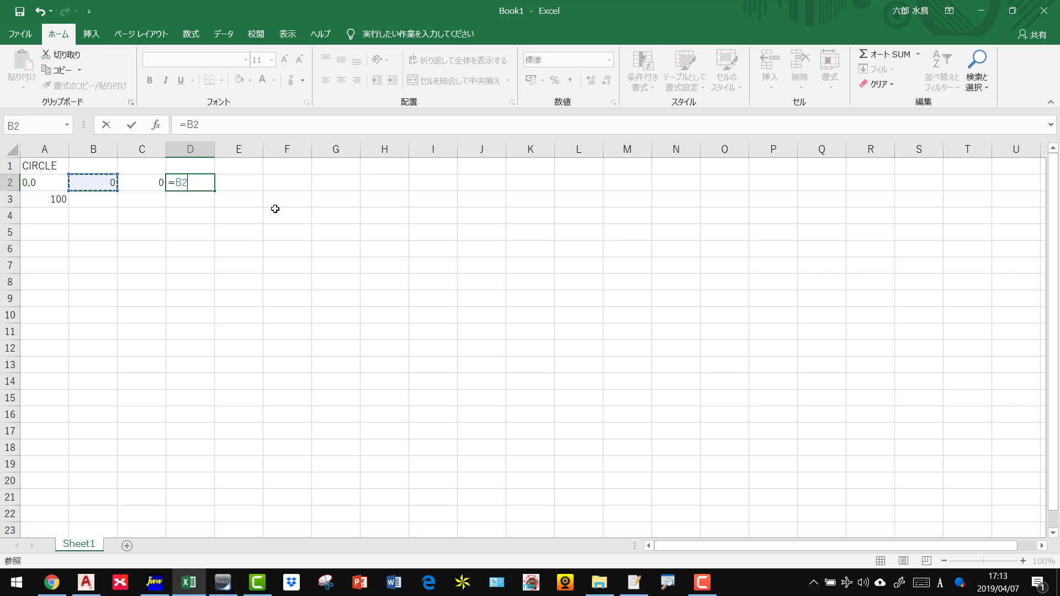
pyautogui.write('&","&')
pyautogui.press('Left')
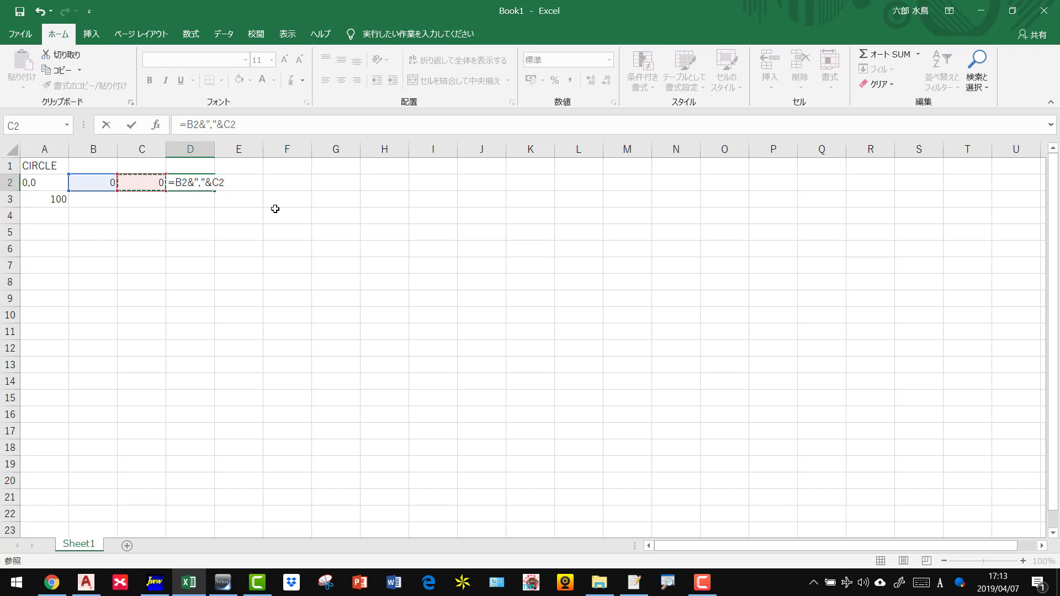
pyautogui.press('Return')
pyautogui.press('Up')
pyautogui.press('F2')
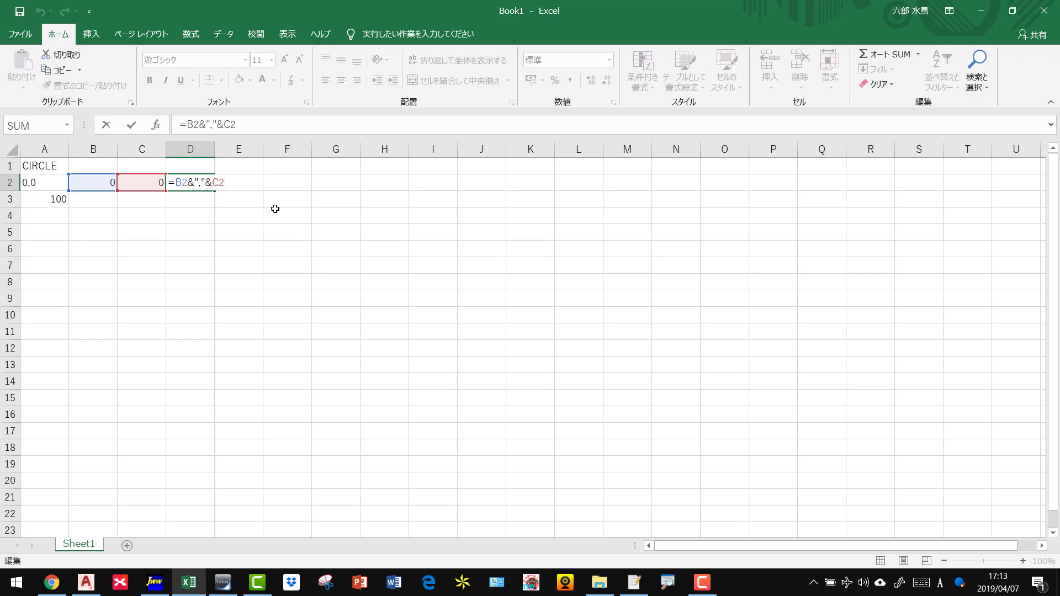
pyautogui.press('Escape')
pyautogui.write('1')
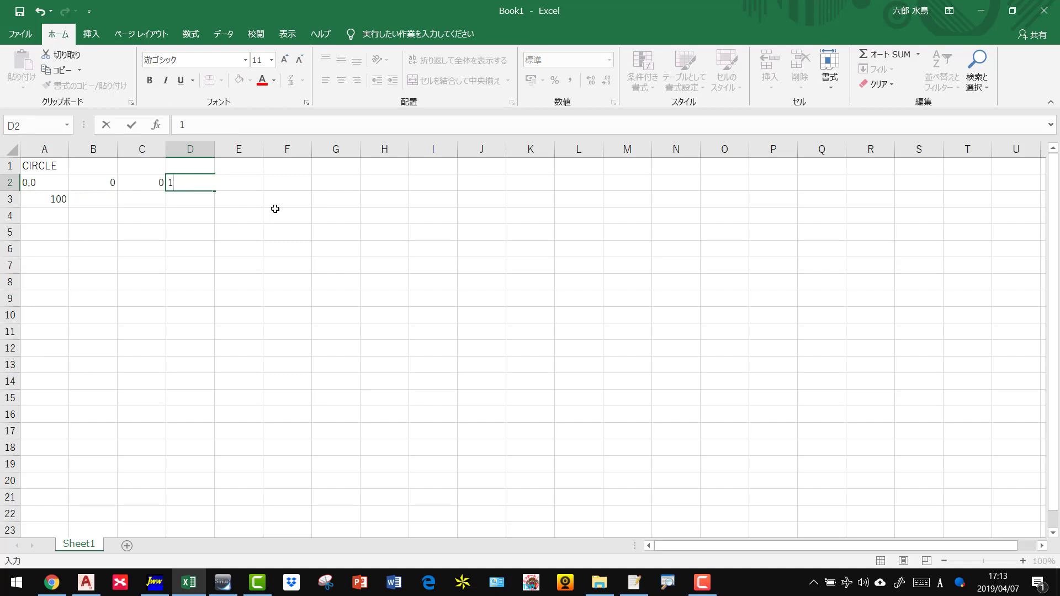
pyautogui.press('Escape')
pyautogui.write('1')
pyautogui.press('Escape')
# Enter CIRCLE in cell D1 and 100 in cell D3, around the coordinate formula in D2
pyautogui.press('Up')
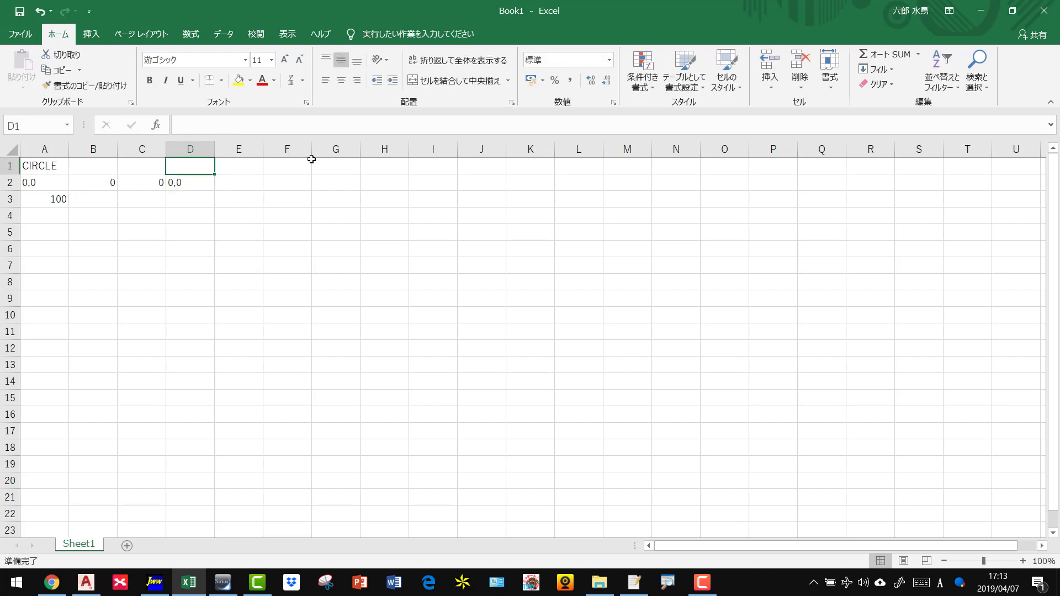
pyautogui.write('CIRCLE')
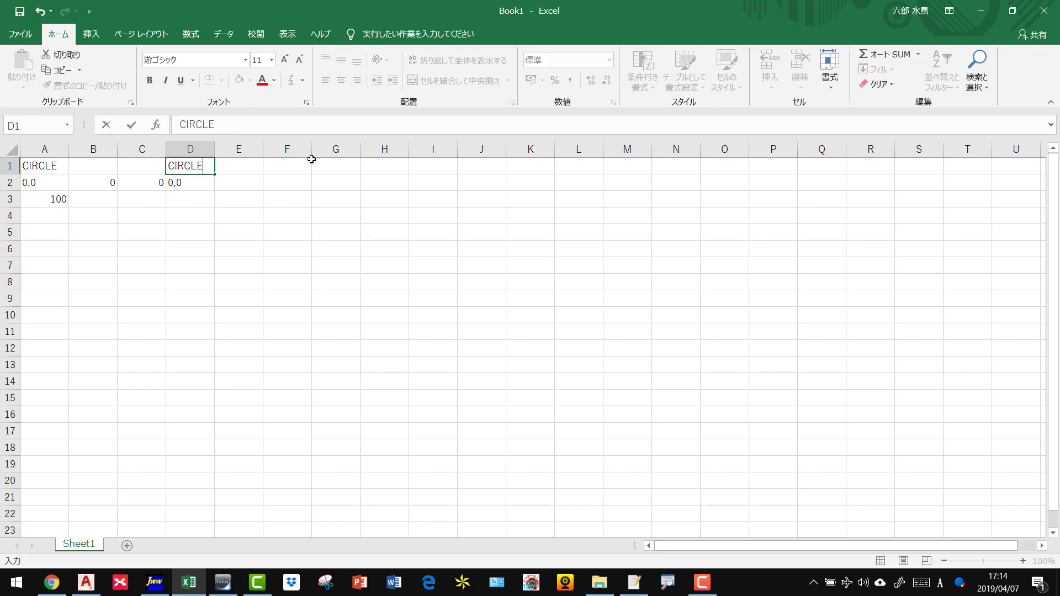
pyautogui.press('Return')
pyautogui.press('Down')
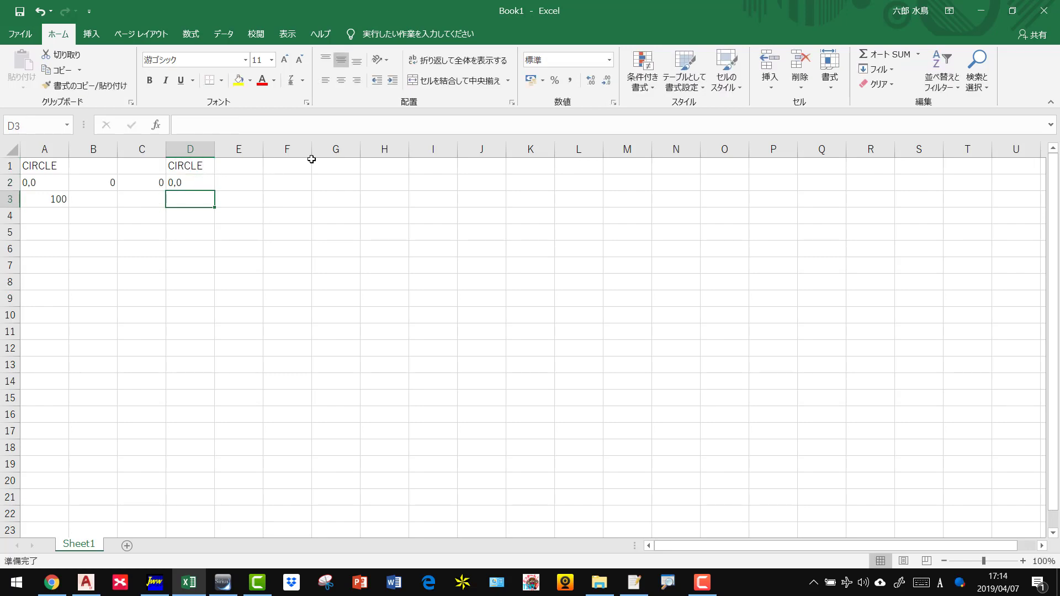
pyautogui.write('100')
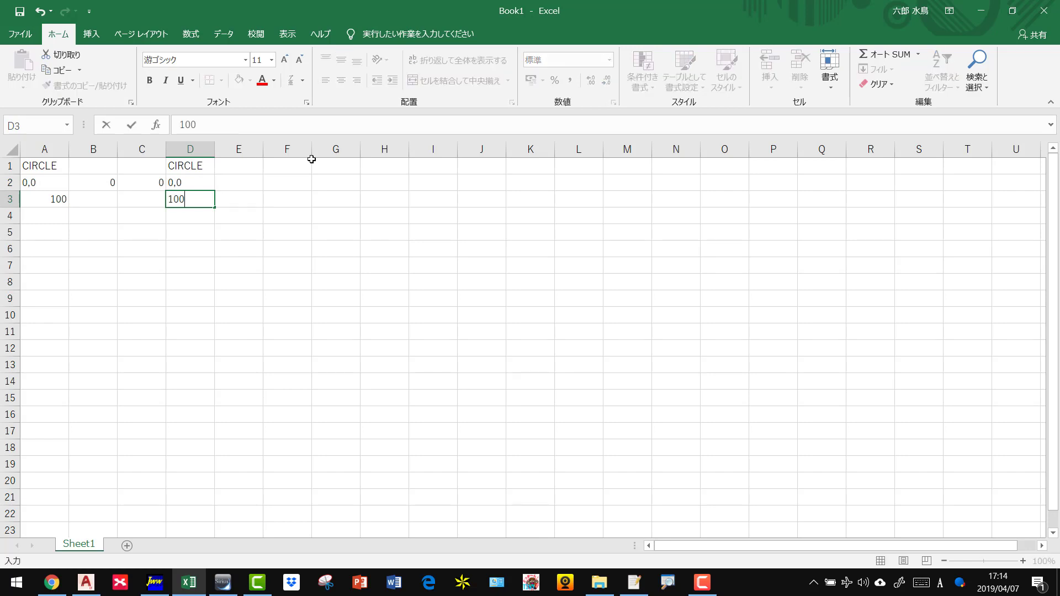
pyautogui.press('Return')
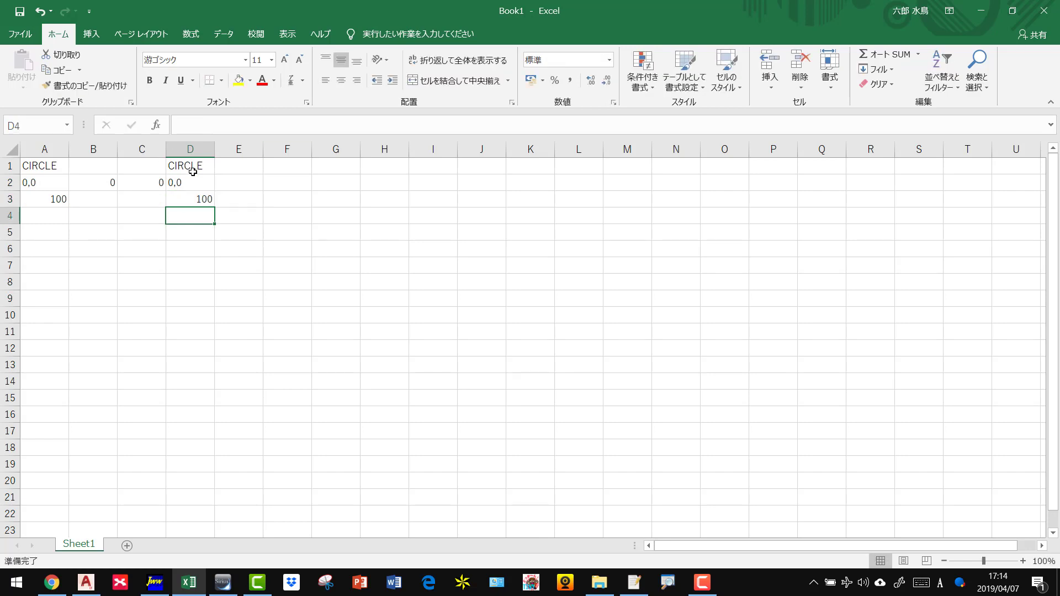
# Copy cells D1:D3 and switch to AutoCAD LT
pyautogui.moveTo(193, 172); pyautogui.dragTo(195, 198)
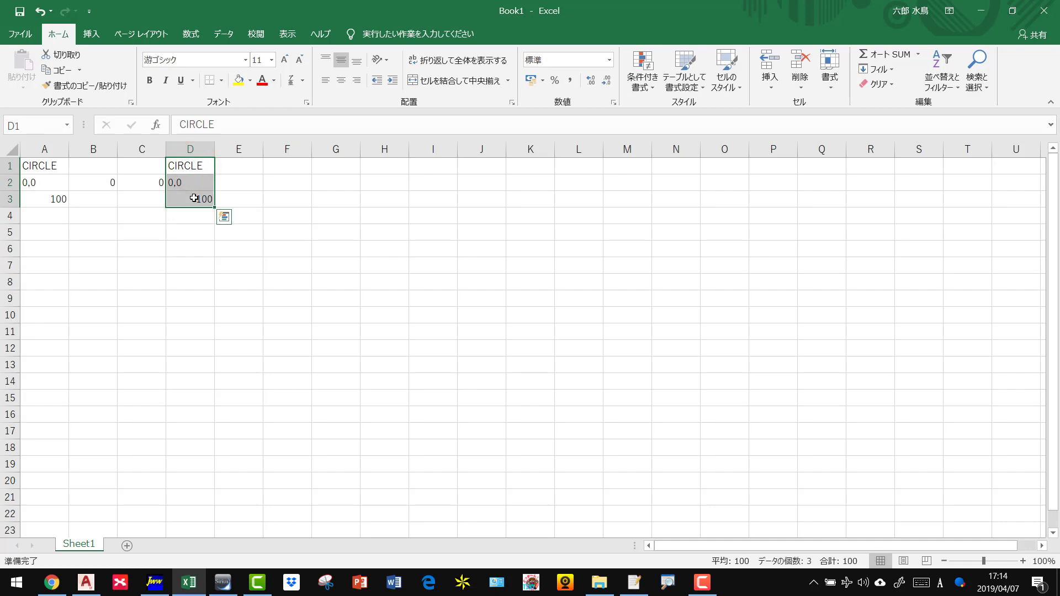
pyautogui.hotkey('ctrl', 'c')
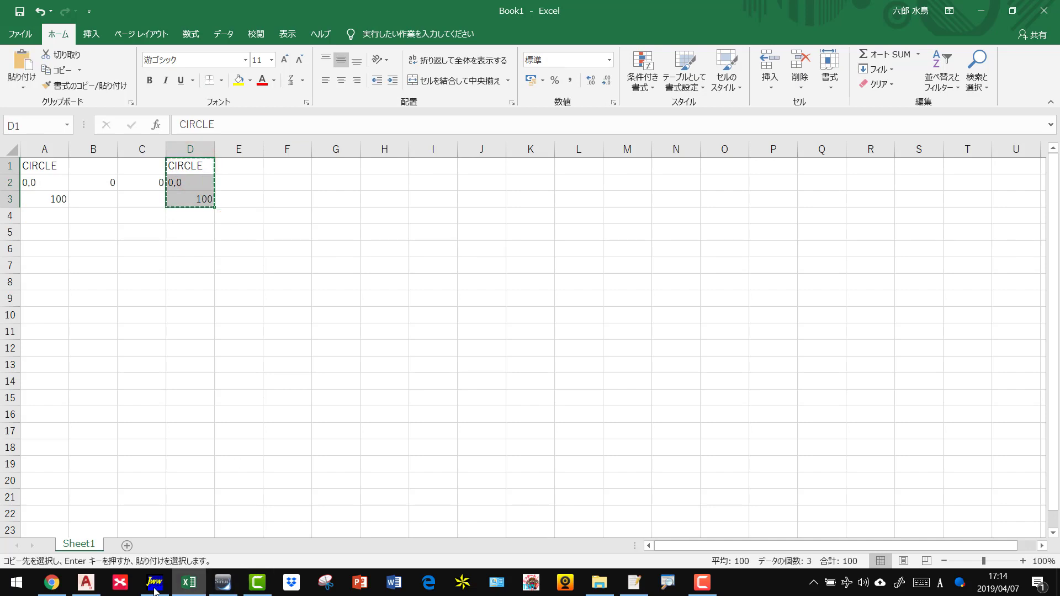
pyautogui.click(98, 587)
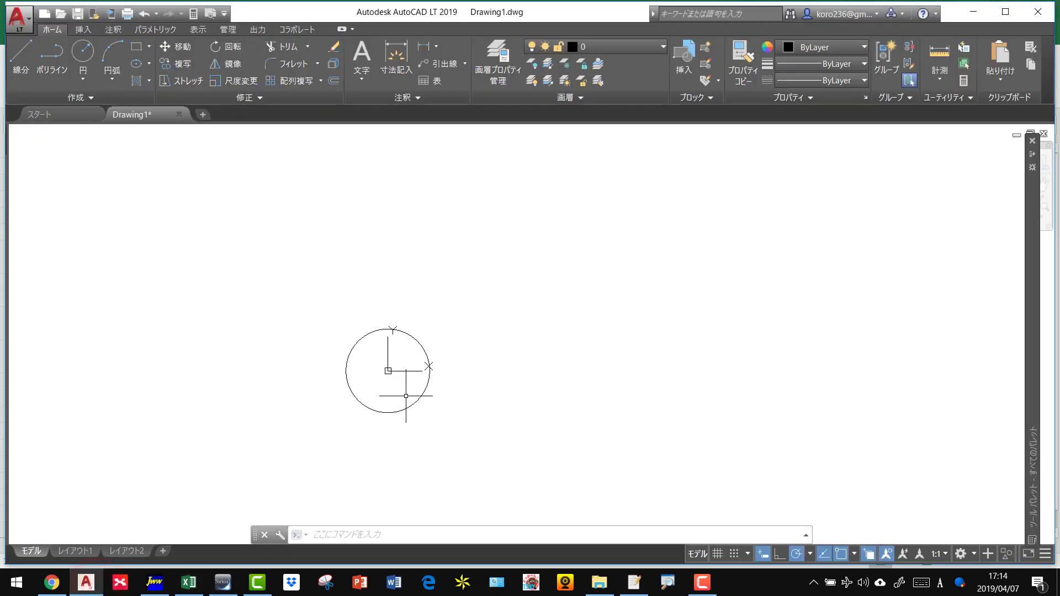
# Delete the existing circle and paste the copied cells at the command line to draw a circle of radius 100 centred at 0,0
pyautogui.click(407, 409)
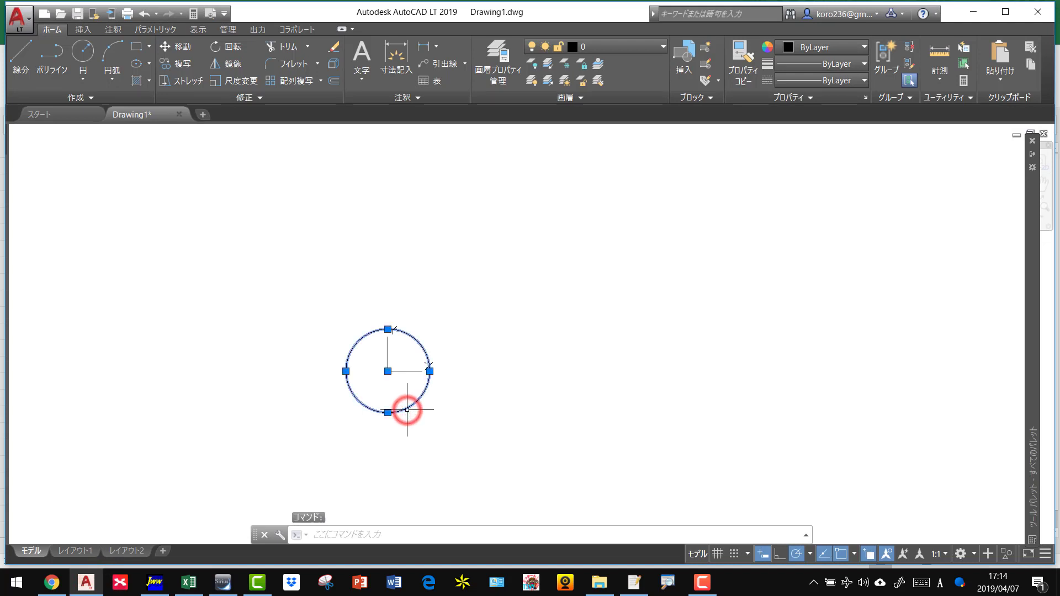
pyautogui.press('Delete')
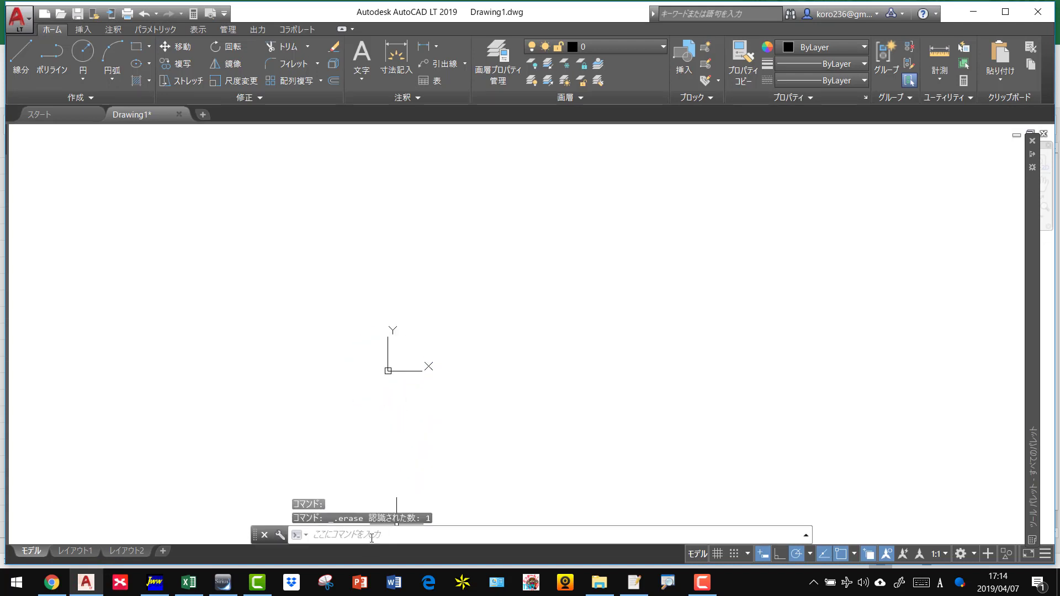
pyautogui.click(372, 538)
pyautogui.hotkey('ctrl', 'v')
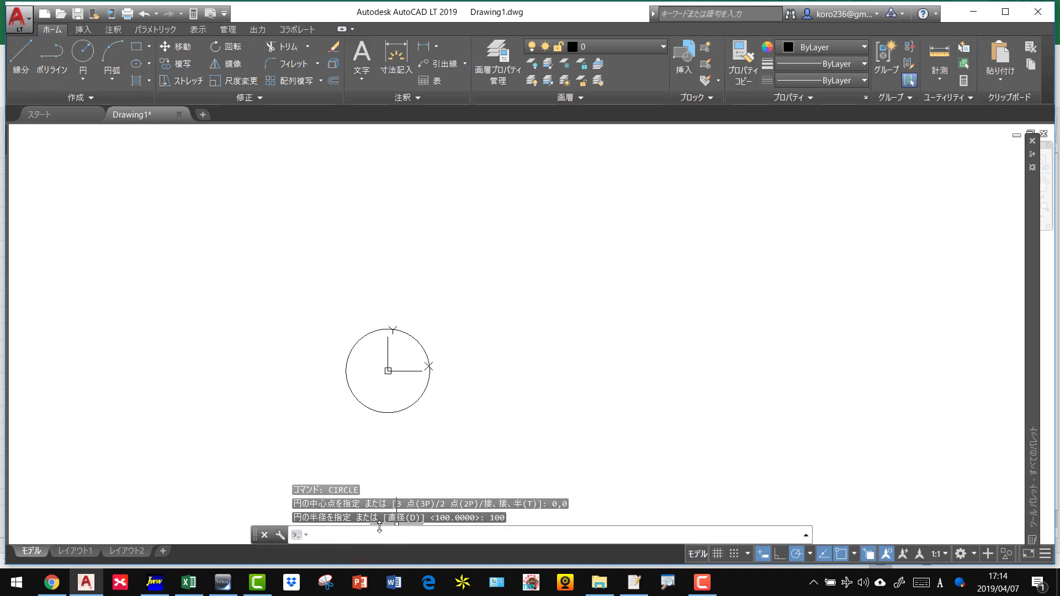